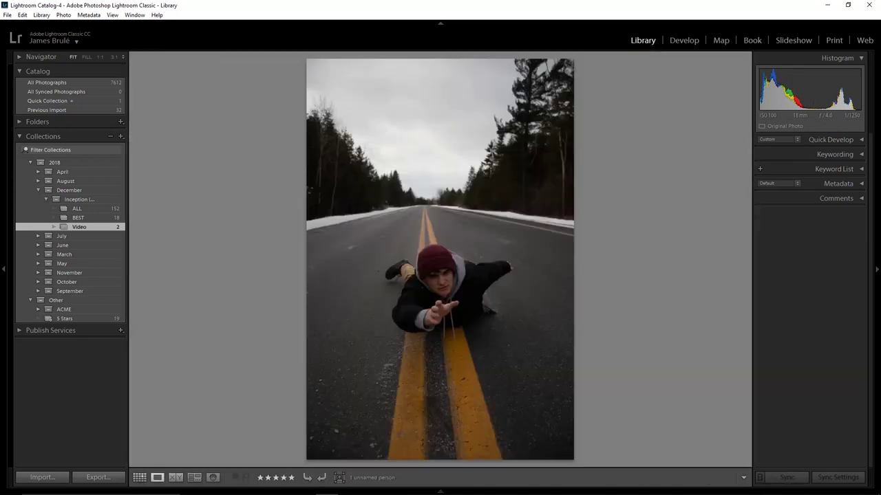
key(d)
key(r)
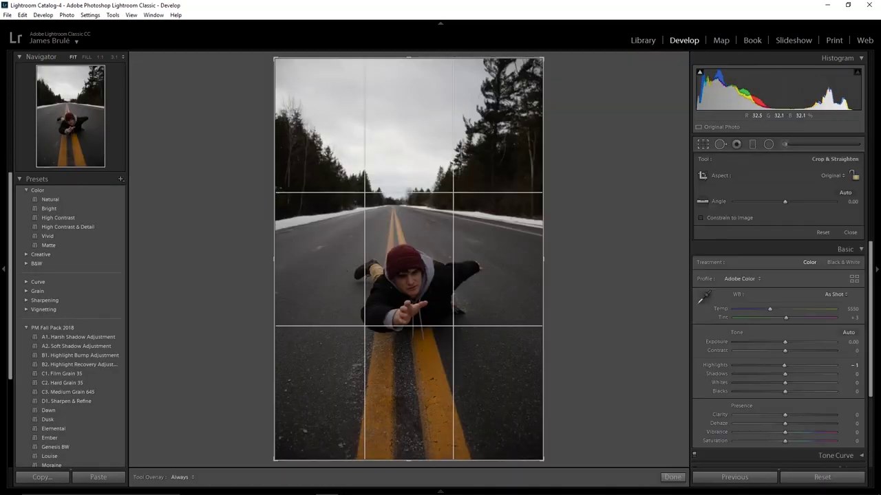
key(e)
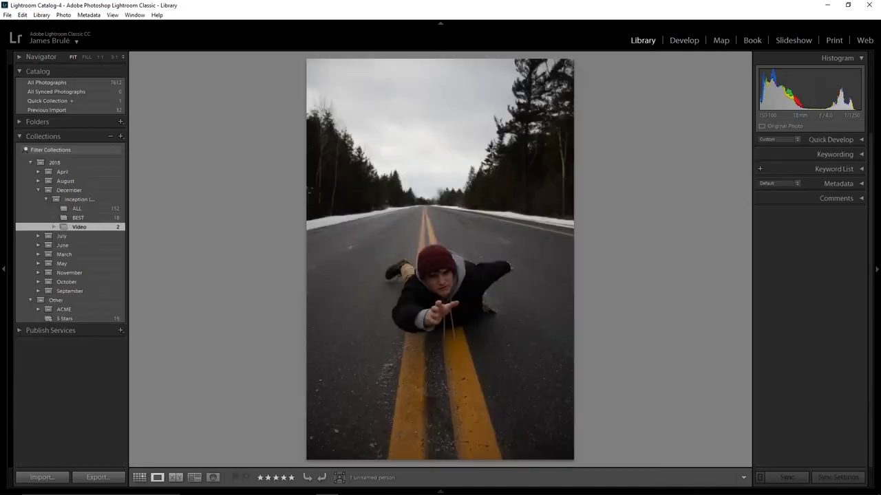
Open the photo of the person lying on the road for editing and enable its lens profile corrections.
click(79, 226)
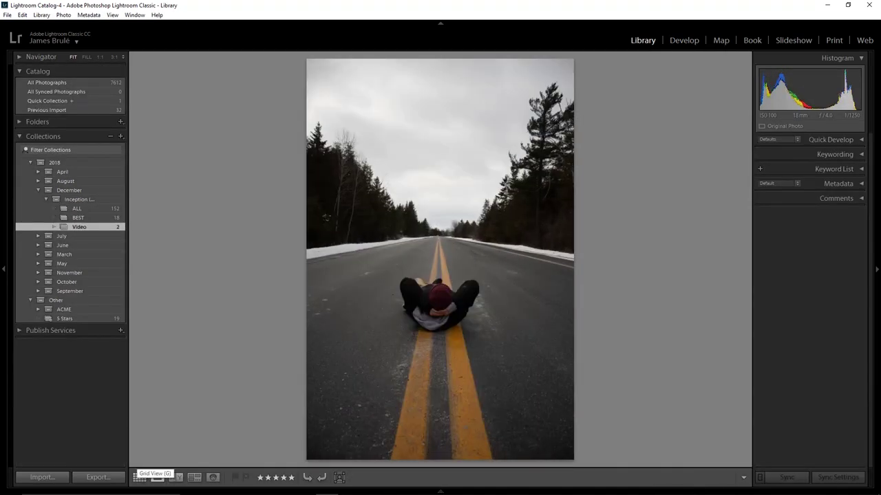
key(d)
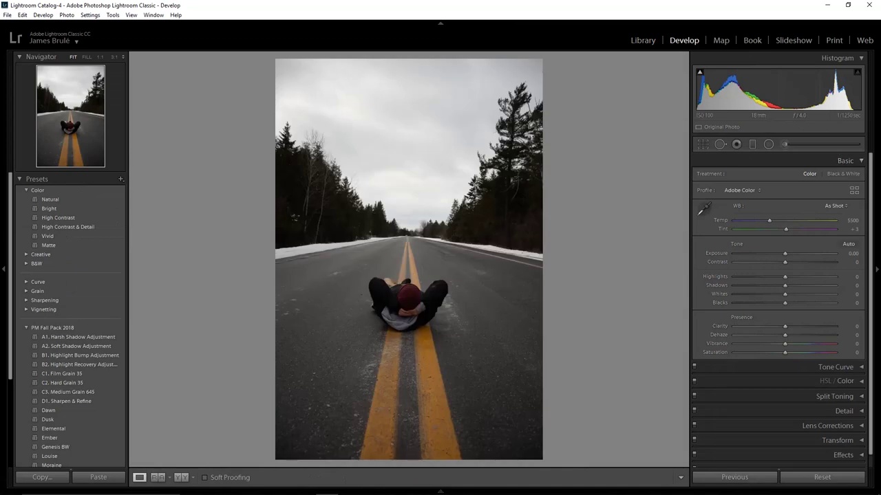
click(845, 160)
click(827, 234)
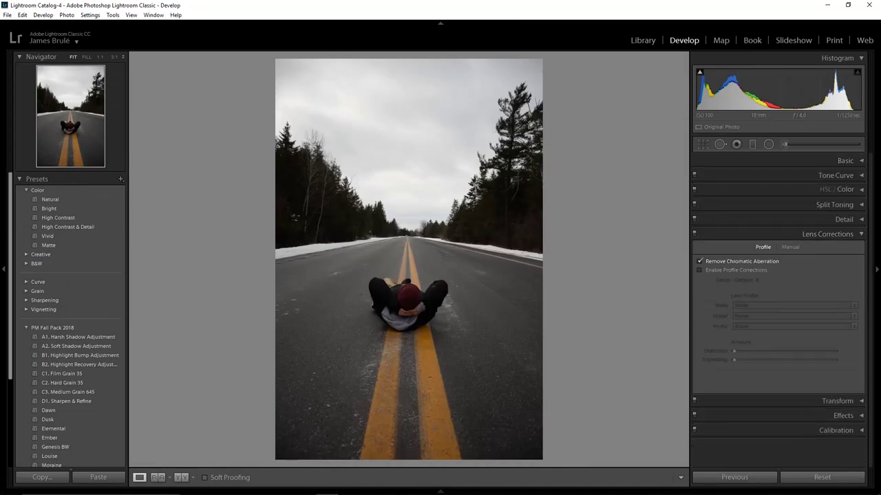
click(699, 270)
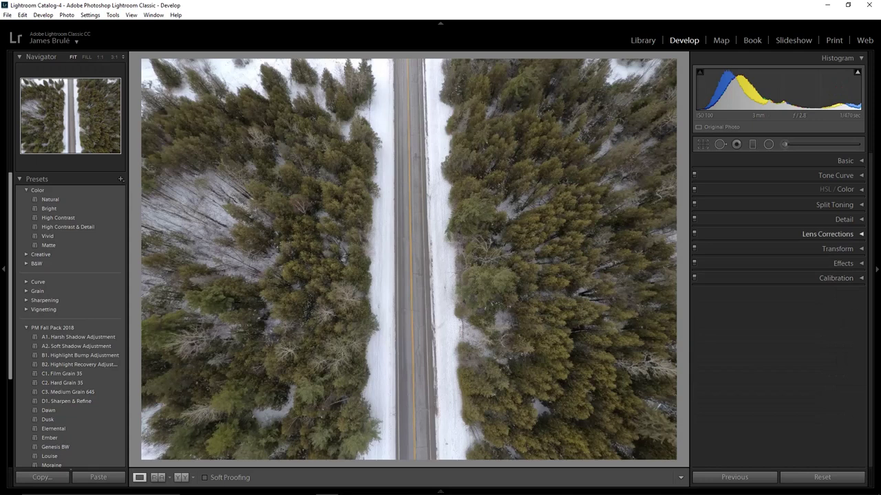
Check the lens profile corrections on the aerial road photo and return to the road portrait.
key(ctrl+6)
key(ctrl+6)
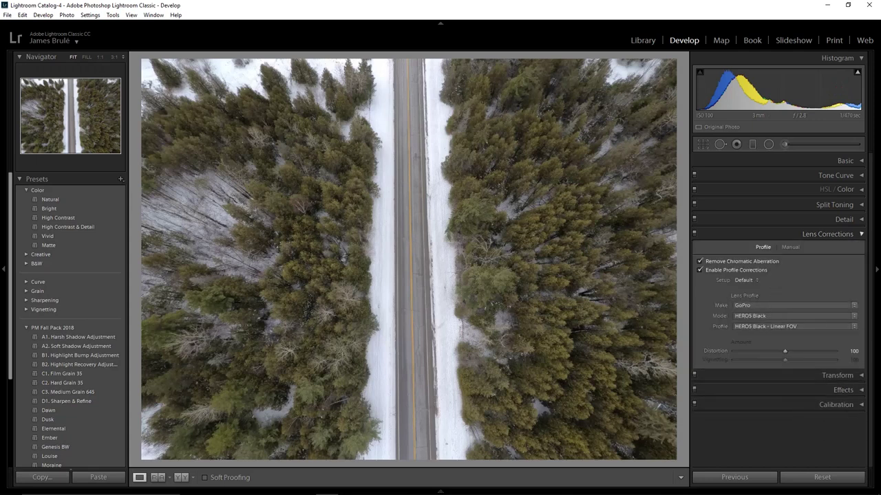
key(g)
key(e)
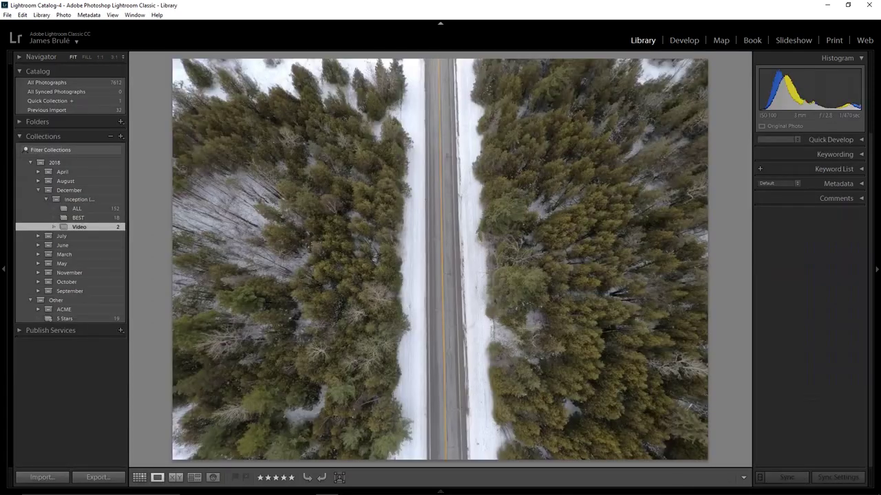
key(d)
key(Right)
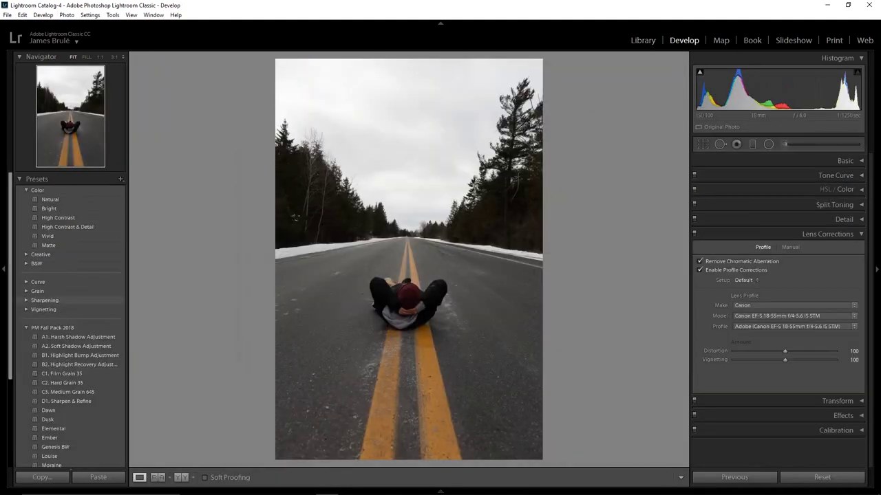
Apply the Ember preset to the road portrait and adjust its tone to exposure -0.34, contrast +24, highlights -94, shadows +100 and blacks +24.
key(ctrl+6)
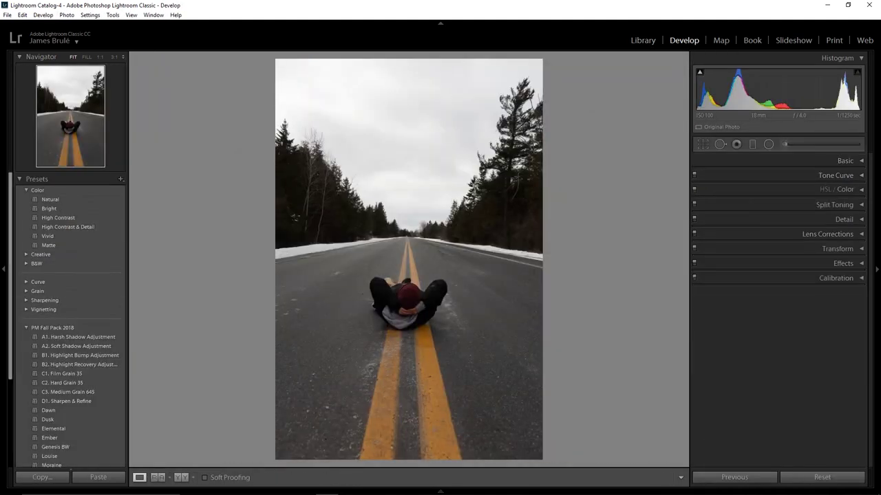
key(ctrl+1)
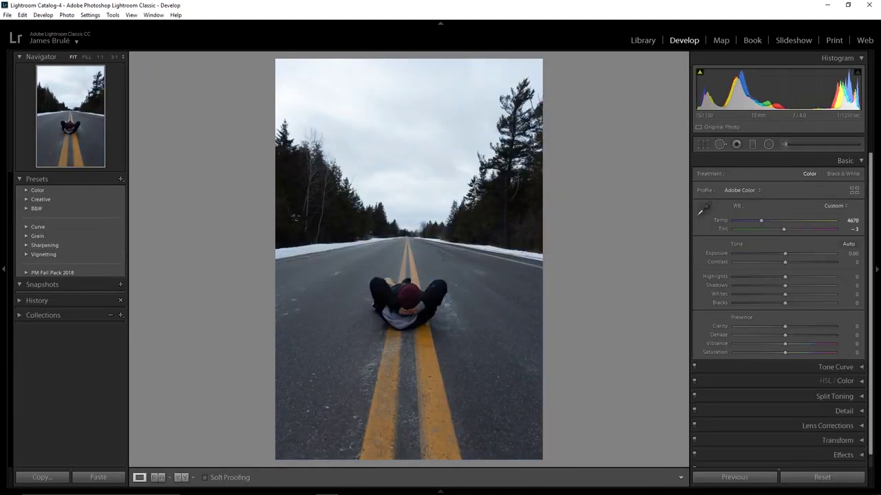
click(52, 273)
drag(784, 262, 835, 286)
click(49, 382)
drag(784, 303, 796, 303)
drag(782, 220, 764, 220)
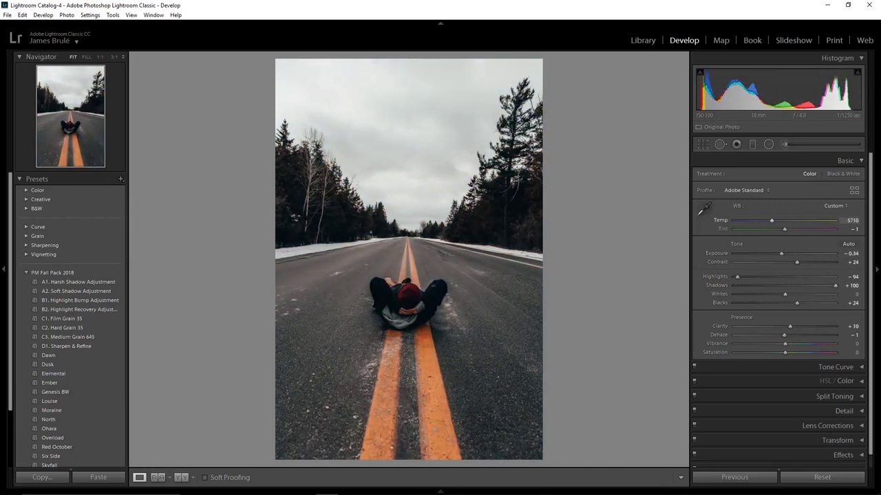
Inspect the edited road portrait at 1:1 magnification and return to the photo grid.
key(e)
key(z)
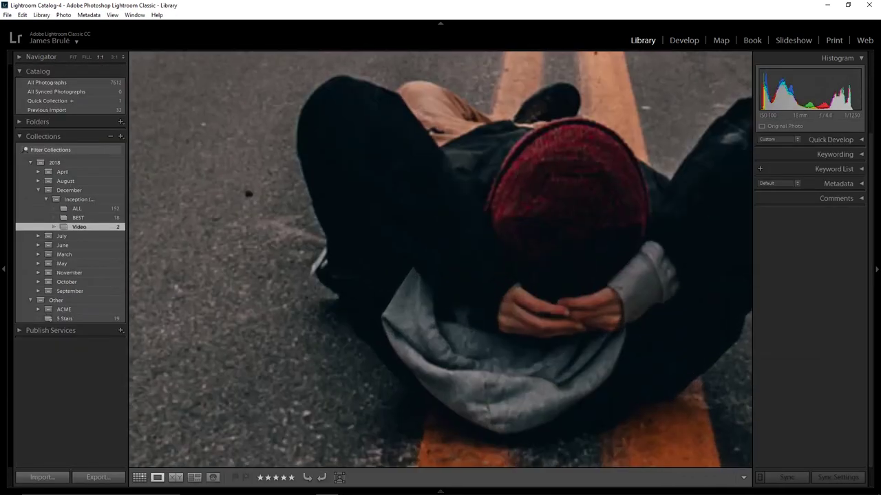
key(g)
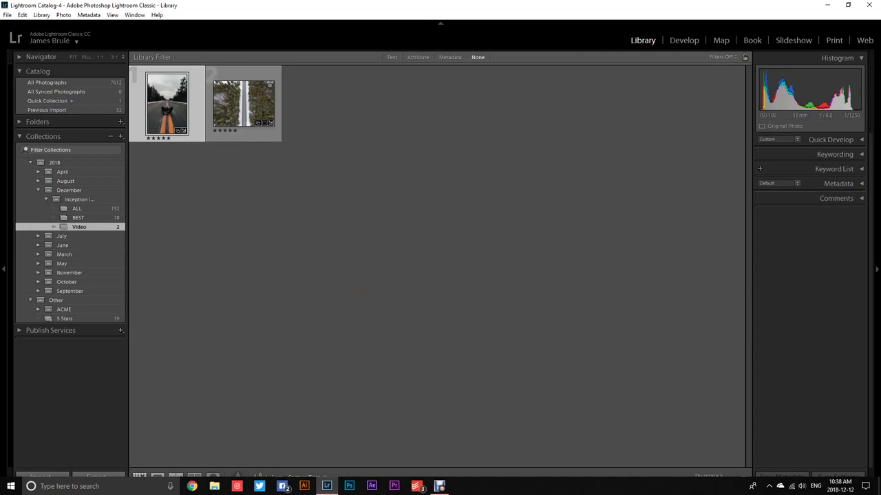
Edit the aerial photo with the road portrait as Reference Photo, using contrast +24, highlights -100, shadows +100, whites +36, blacks -44 and dehaze +26.
double_click(243, 103)
click(684, 40)
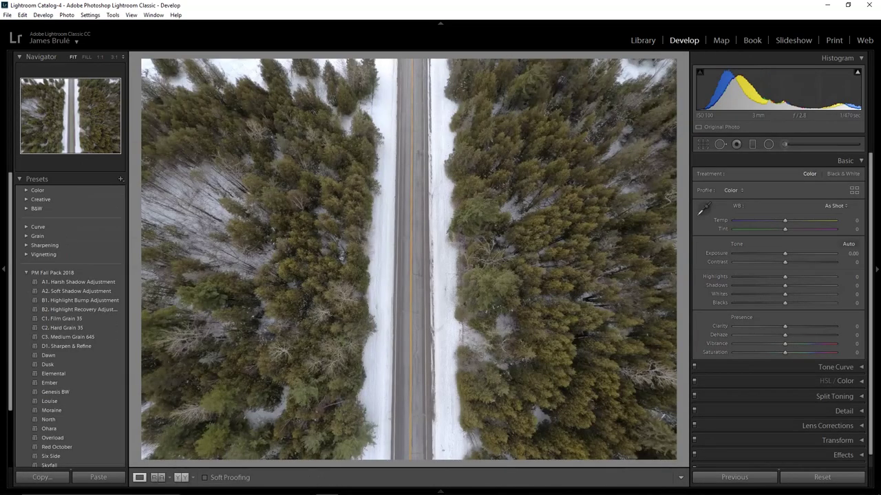
key(shift+r)
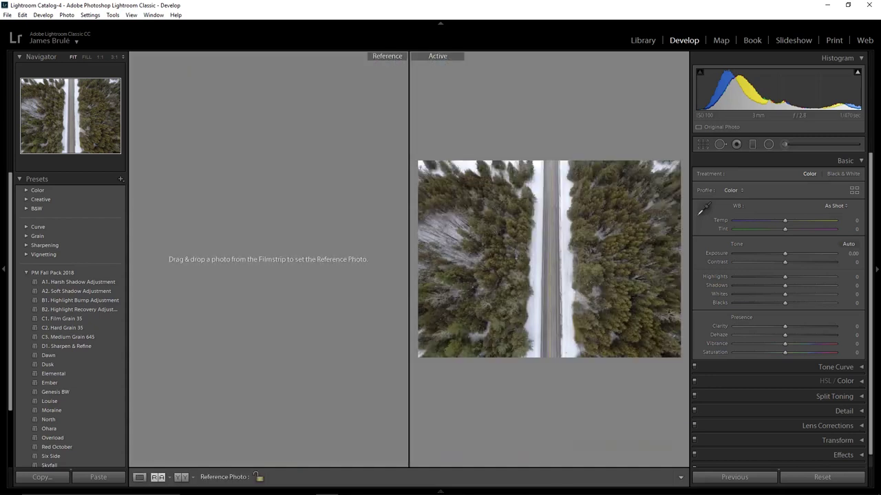
key(F6)
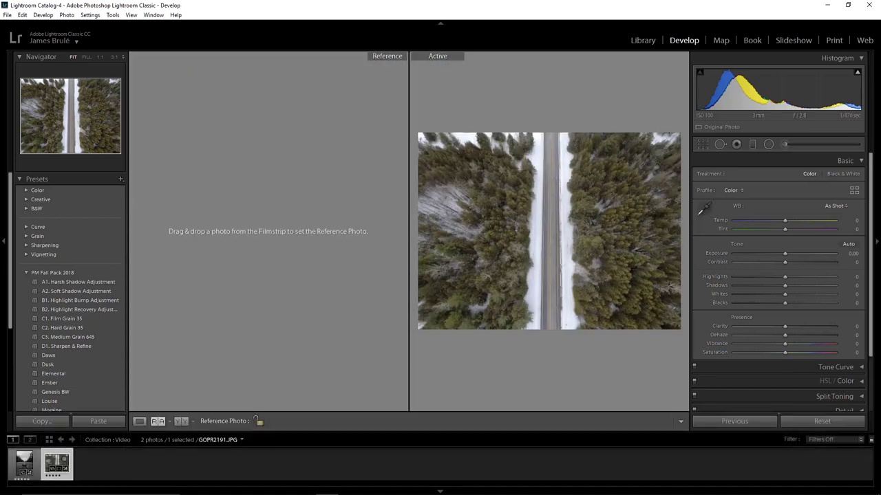
drag(24, 465, 268, 231)
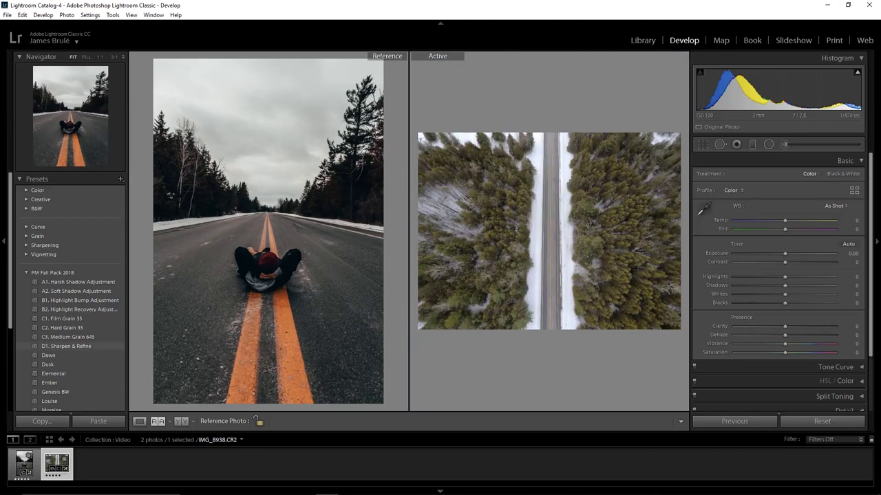
key(c)
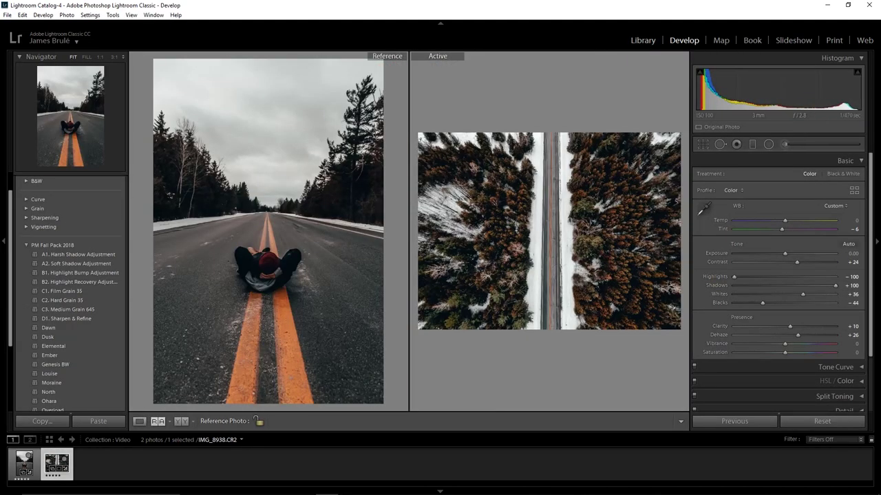
Export both edited photos from the library grid and open them in Photoshop.
key(g)
right_click(241, 115)
mouse_move(275, 374)
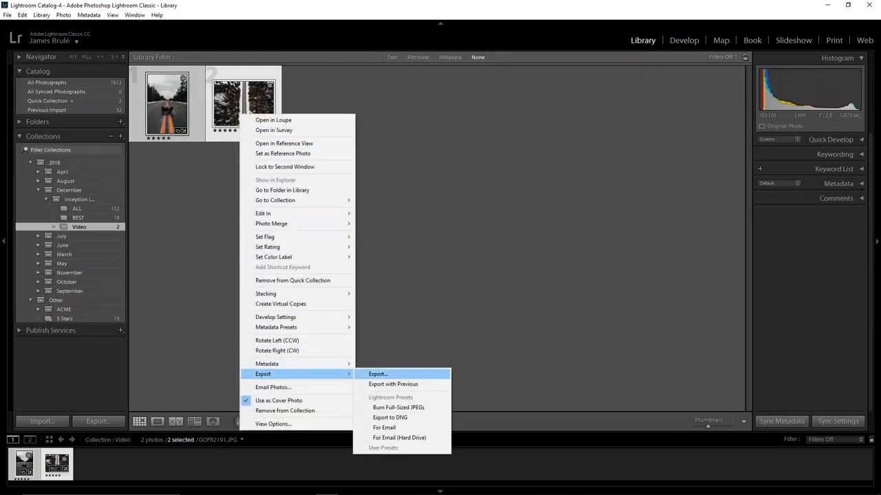
click(375, 374)
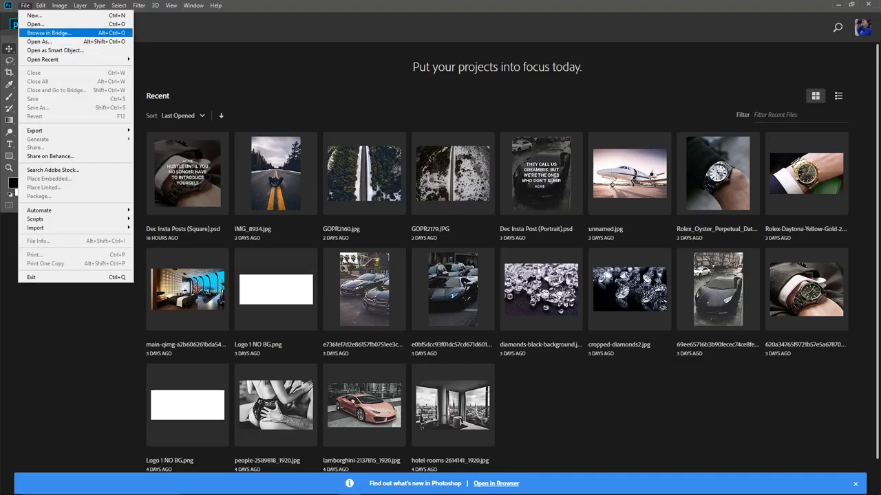
click(35, 24)
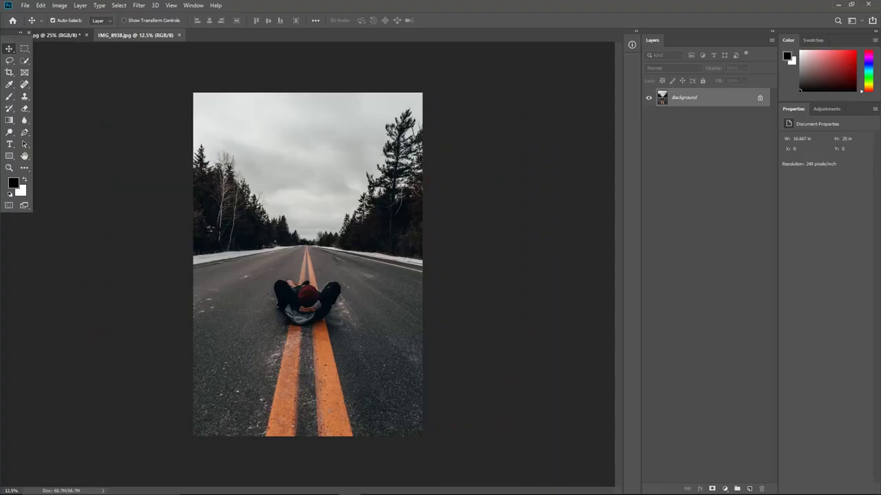
Create a new document 2000 pixels wide and 3000 pixels high at 300 pixels/inch.
click(58, 35)
click(25, 6)
click(35, 15)
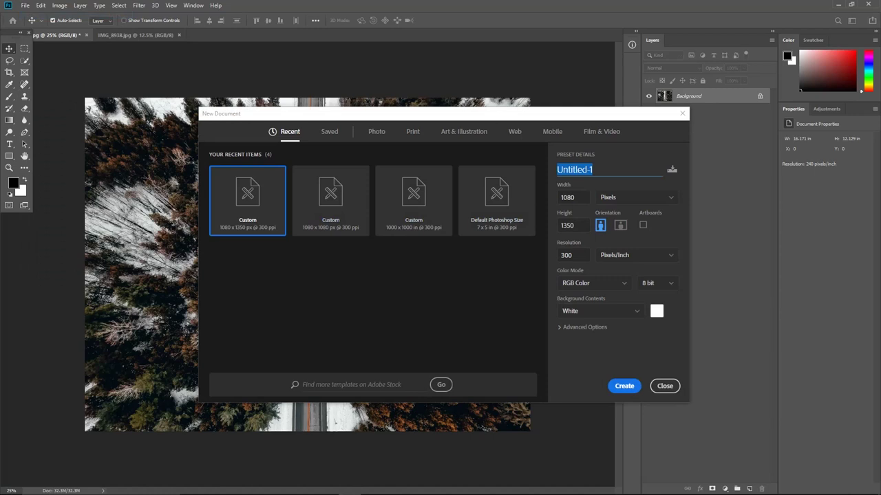
key(Tab)
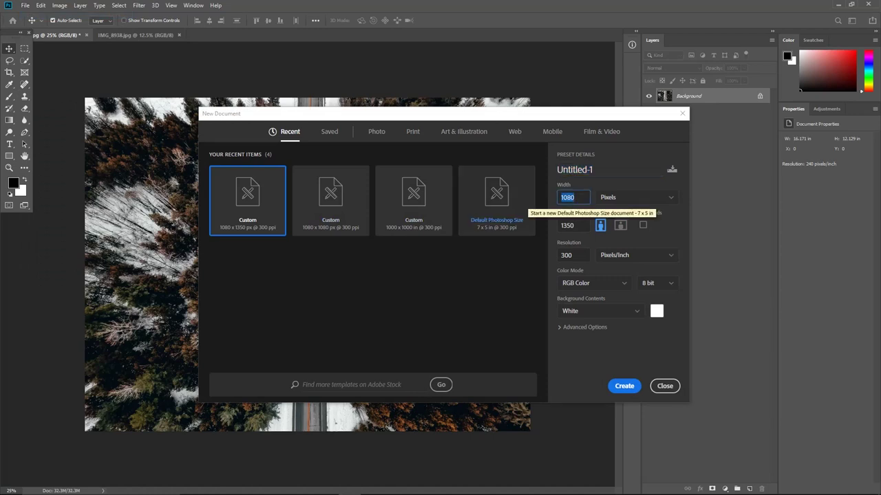
text(2000)
key(Tab)
text(3)
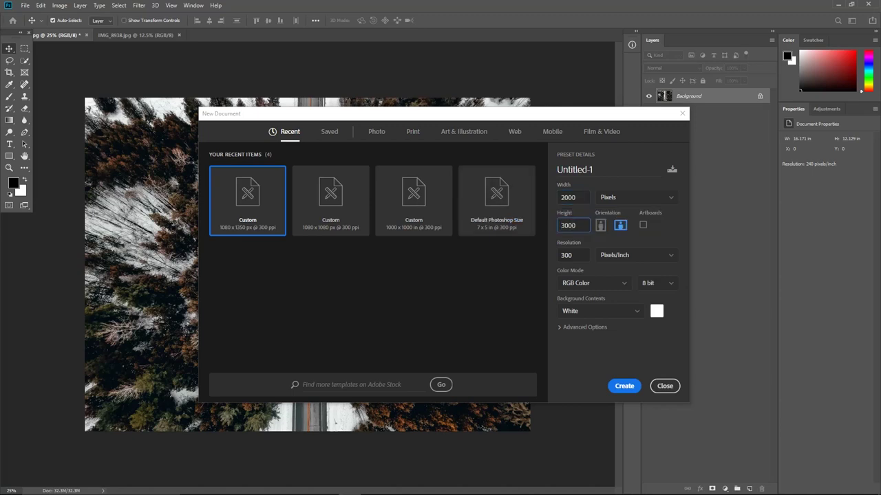
key(Return)
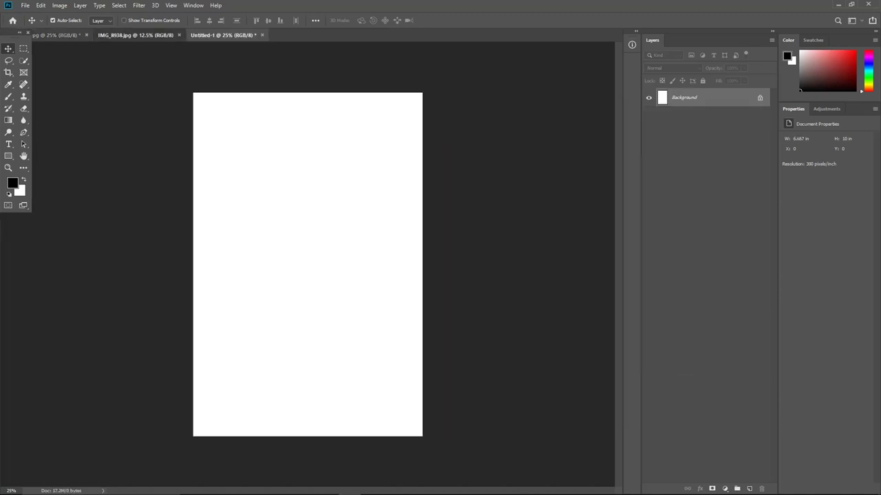
Bring the aerial road photo into the new document as a layer and free-transform it over the upper part of the canvas.
click(136, 34)
click(55, 34)
drag(347, 167, 322, 58)
key(ctrl+t)
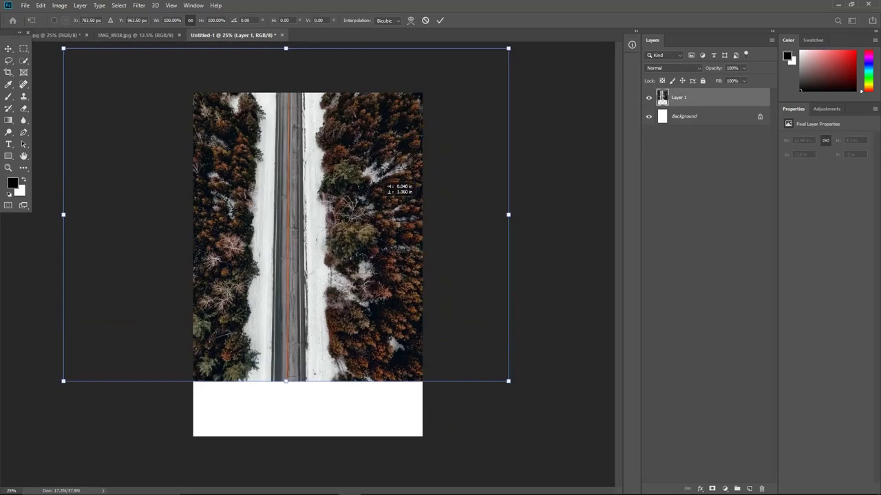
drag(315, 303, 339, 342)
drag(534, 86, 273, 284)
drag(167, 386, 272, 188)
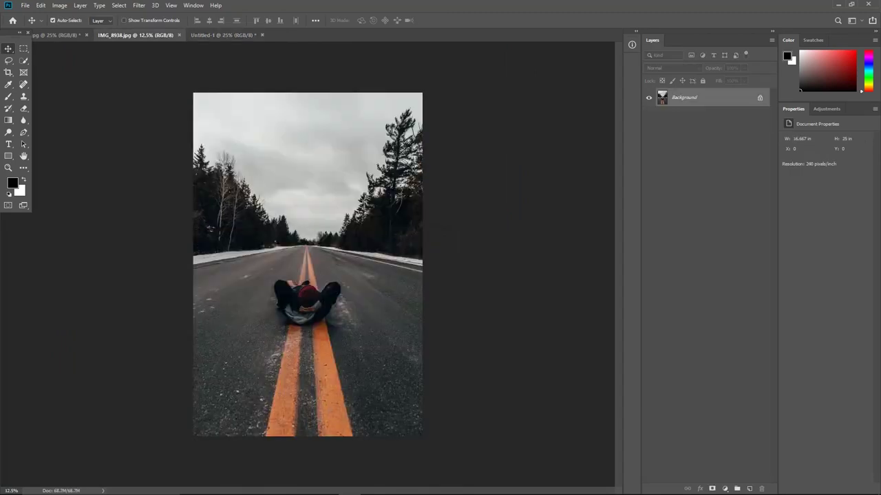
Place the road portrait above the aerial layer, scale it to about 6.68 by 10.02 in, and toggle its visibility to compare both layers.
drag(296, 256, 303, 207)
drag(337, 183, 333, 218)
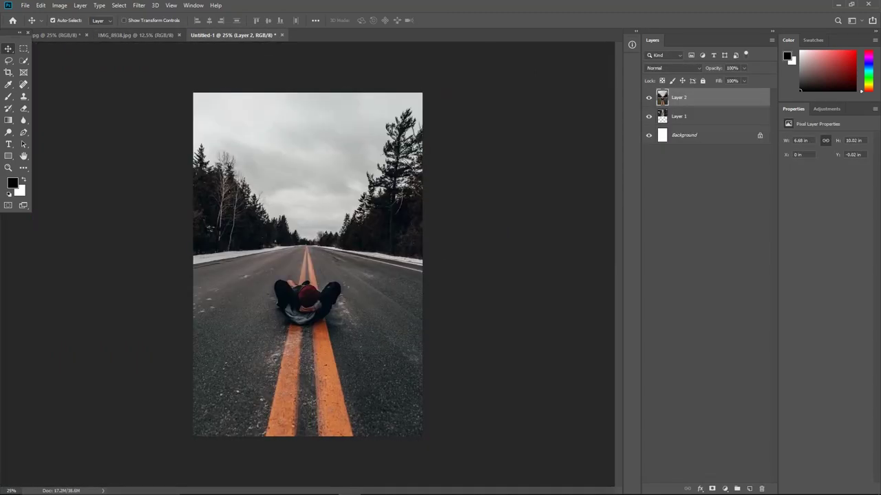
click(648, 97)
click(648, 98)
Try the Quick Selection tool on the trees and on the road's yellow lines, clearing each selection.
key(w)
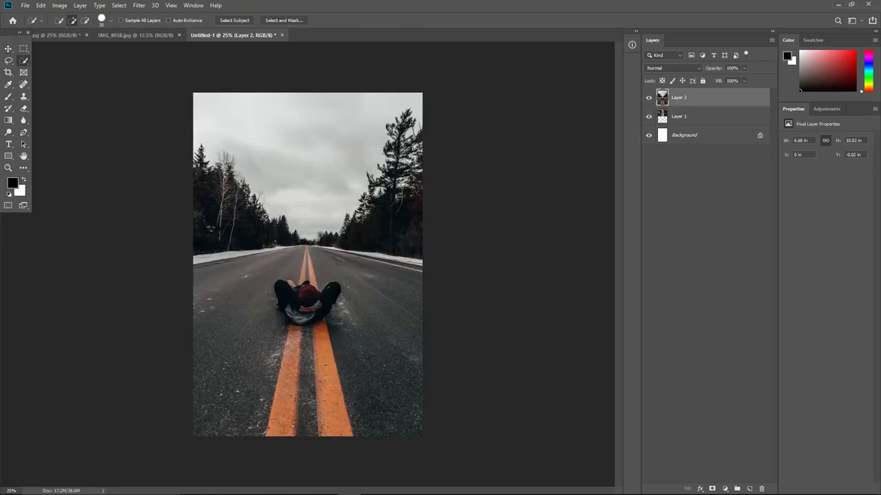
drag(228, 280, 276, 222)
key(ctrl+d)
drag(292, 378, 299, 338)
key(ctrl+d)
Quick-select the area above the road on the portrait layer, following the snowbank along the left road edge with brush size 22.
click(111, 20)
drag(72, 46, 103, 47)
key(ctrl+plus)
key(ctrl+plus)
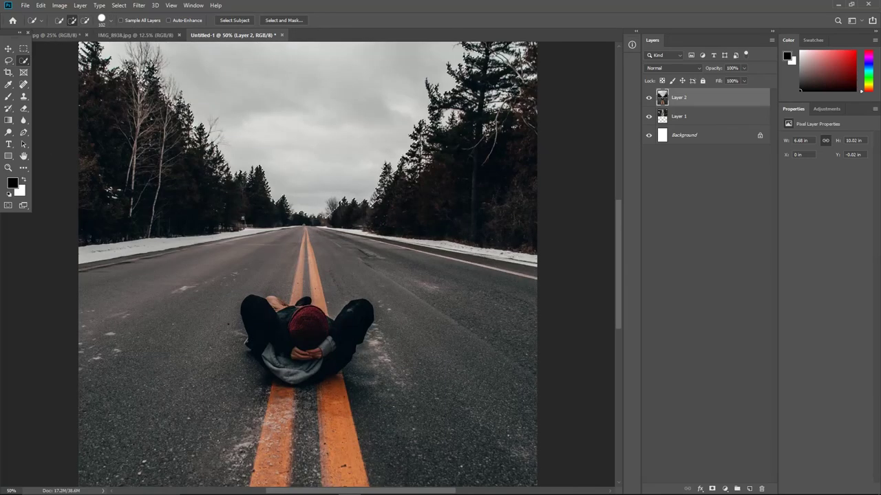
mouse_move(413, 489)
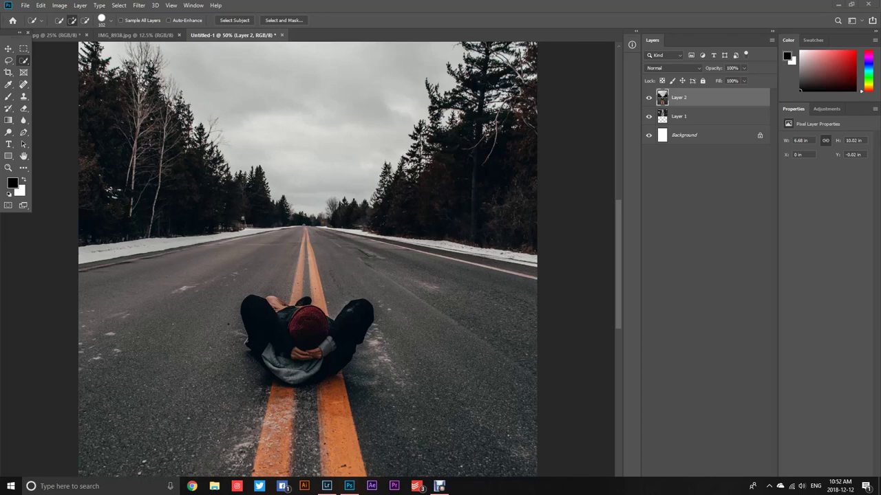
scroll(308, 265, up, 3)
scroll(156, 268, up, 3)
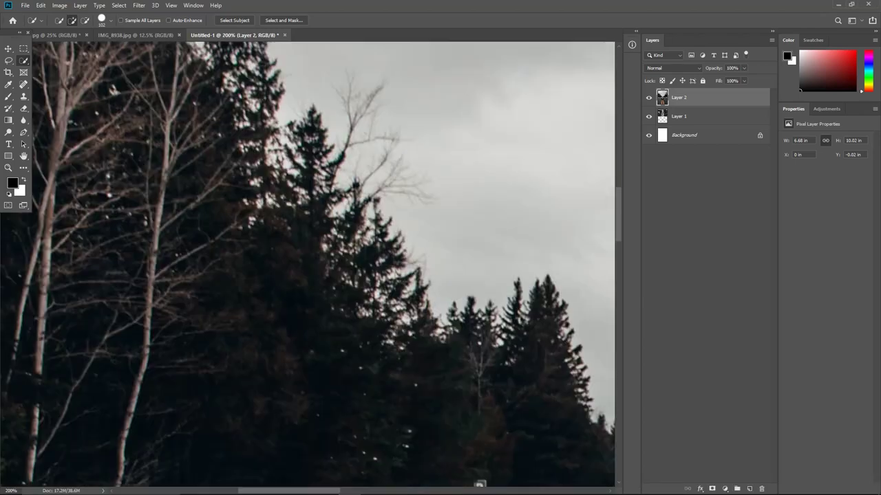
scroll(307, 264, down, 3)
scroll(308, 264, right, 6)
scroll(308, 264, right, 5)
scroll(307, 264, left, 12)
scroll(308, 264, down, 2)
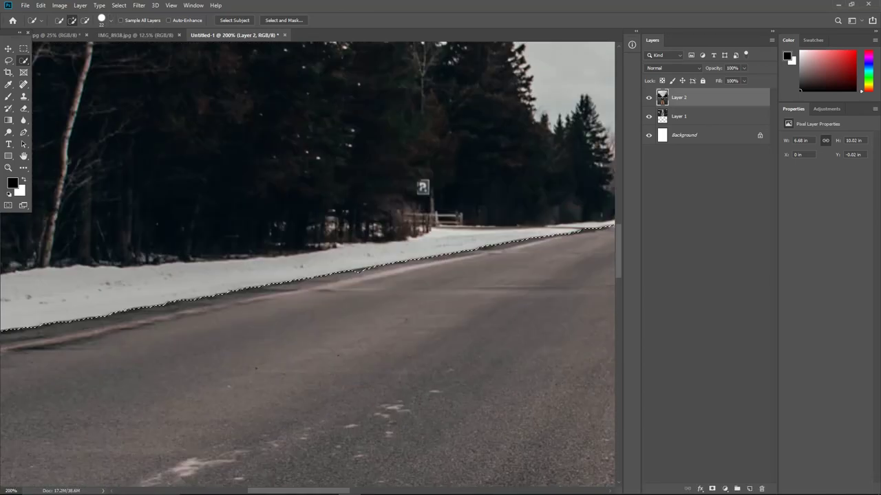
Complete the selection of sky, trees and snow along the horizon and right road edge with brush size 18.
scroll(307, 264, right, 6)
key(ctrl+plus)
key(ctrl+plus)
key(ctrl+plus)
key(ctrl+0)
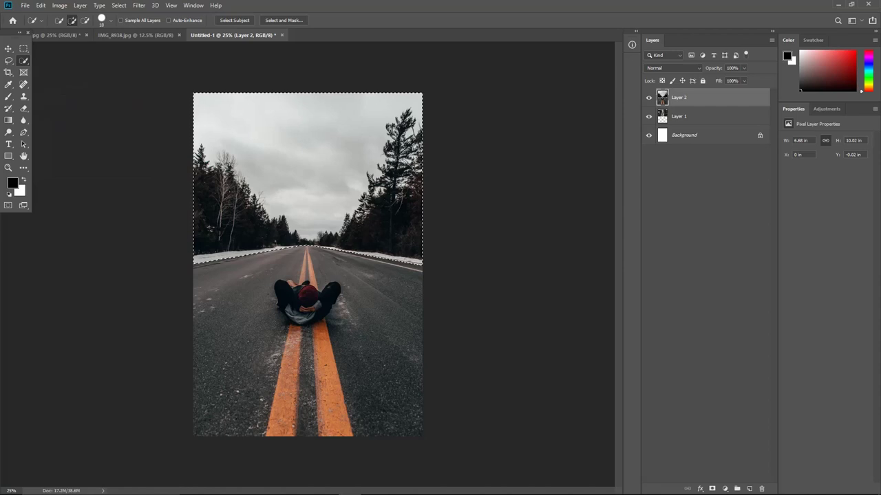
Invert the selection to cover the road and the lying man, and cut it out of the portrait to its own layer.
right_click(296, 186)
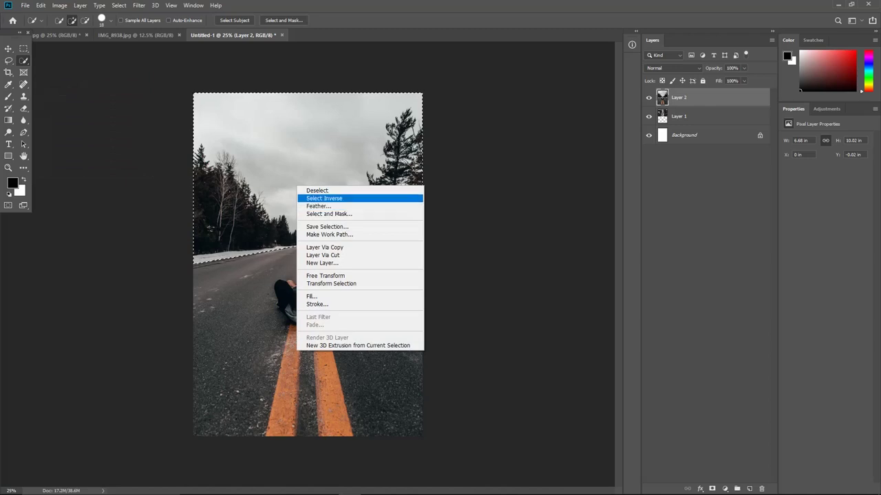
click(323, 198)
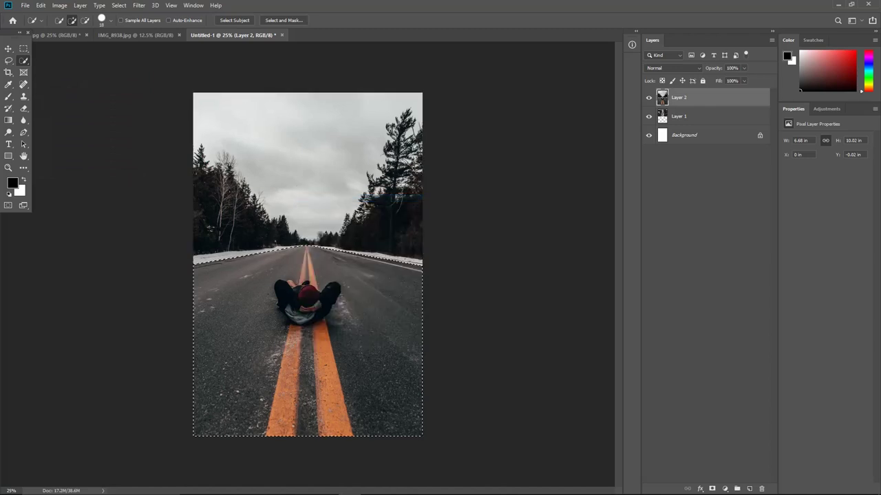
right_click(313, 251)
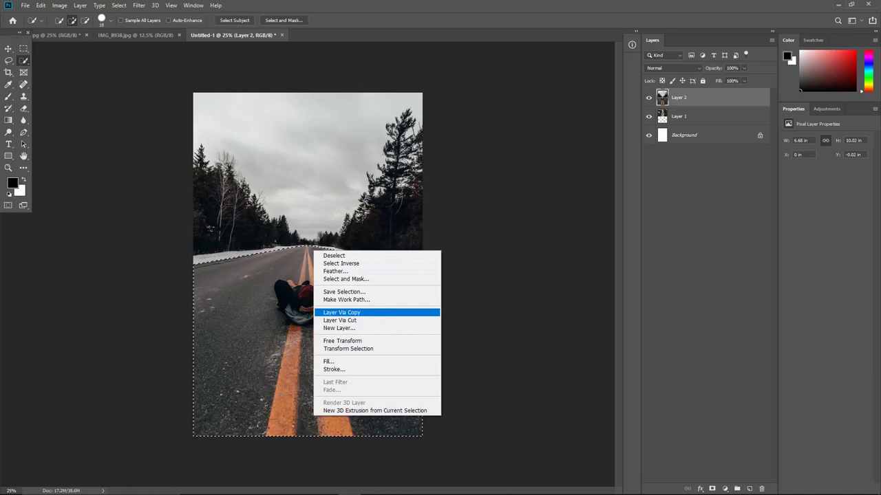
click(340, 319)
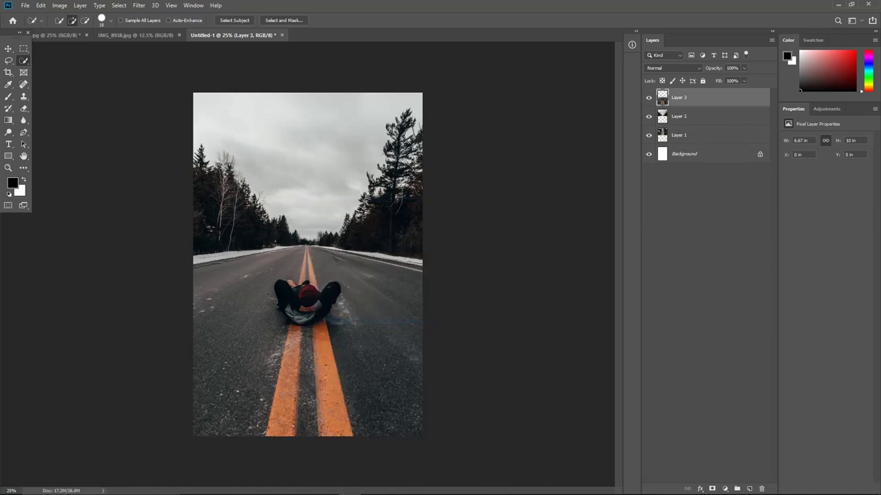
key(v)
Toggle layer visibility to check the separated road piece and the sky-and-trees piece against each other.
mouse_move(695, 116)
mouse_down()
mouse_move(695, 143)
mouse_move(694, 112)
mouse_up()
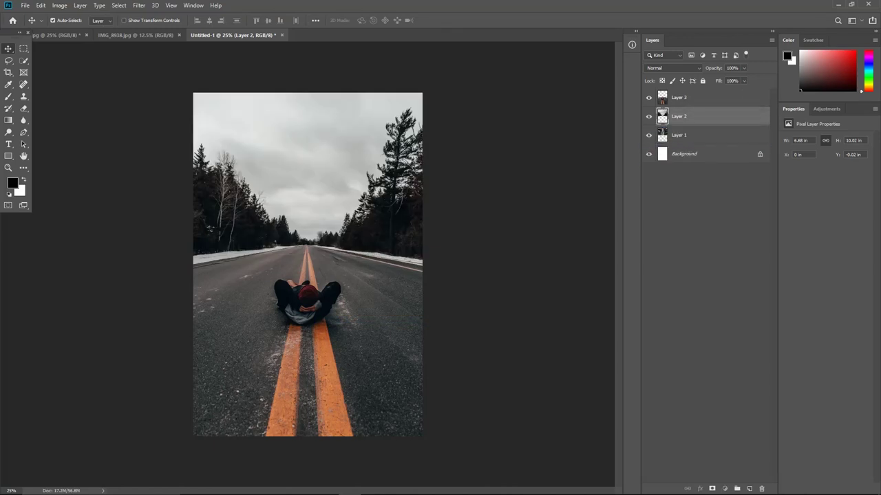
click(694, 97)
click(695, 116)
click(648, 116)
click(648, 116)
click(648, 116)
click(648, 116)
click(648, 97)
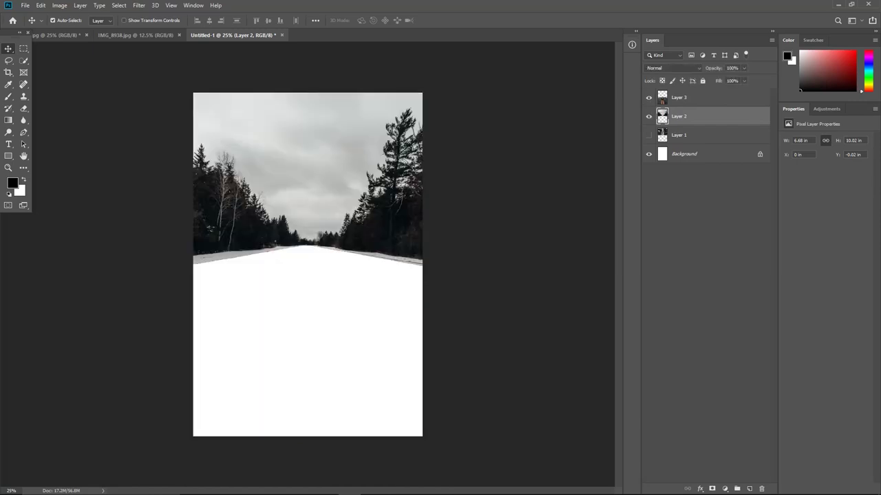
Move the sky-and-trees layer below the aerial layer and hide it, keeping the aerial layer visible behind the road.
click(708, 97)
click(709, 116)
click(648, 116)
drag(708, 116, 708, 143)
click(678, 116)
click(648, 117)
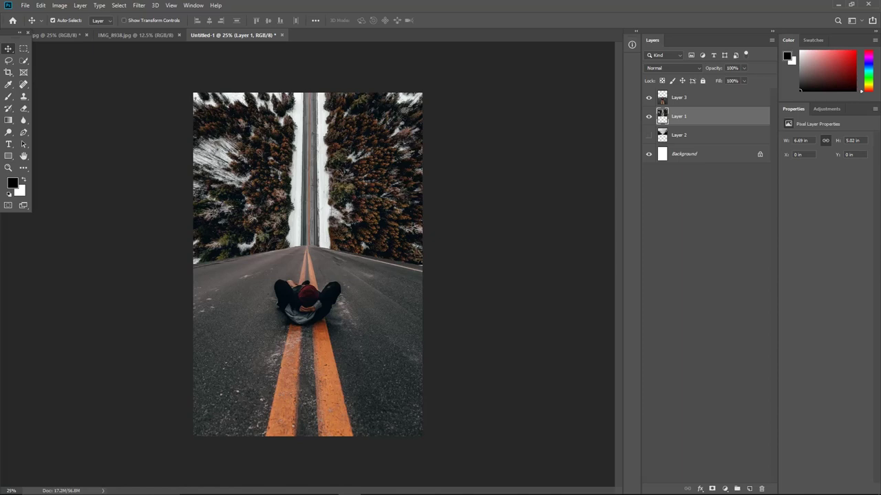
Shift the portrait road layer about 0.07 in sideways so its yellow lines meet the aerial road's centre line.
text(700)
key(Return)
key(Page_Up)
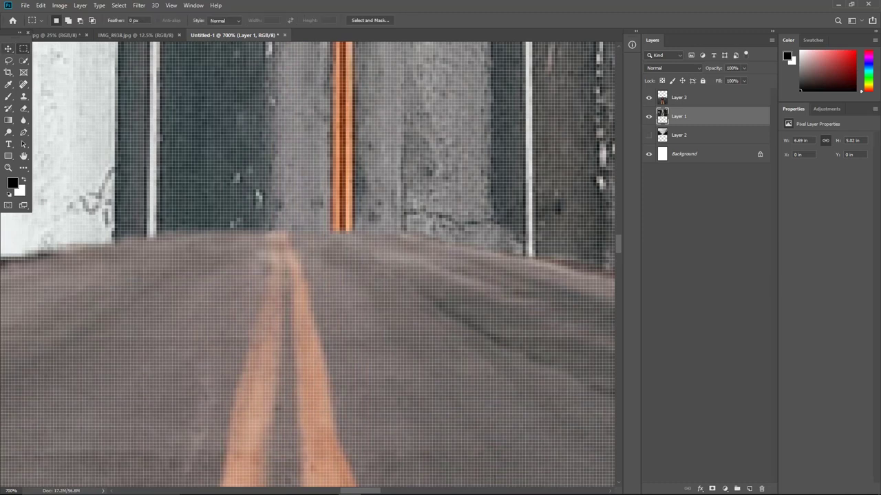
drag(242, 285, 307, 285)
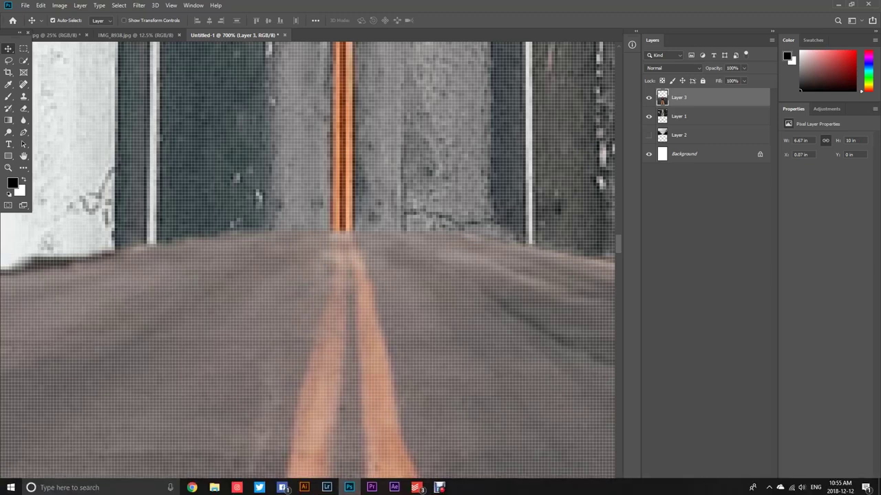
mouse_move(359, 490)
mouse_down()
mouse_move(374, 491)
mouse_move(351, 491)
mouse_up()
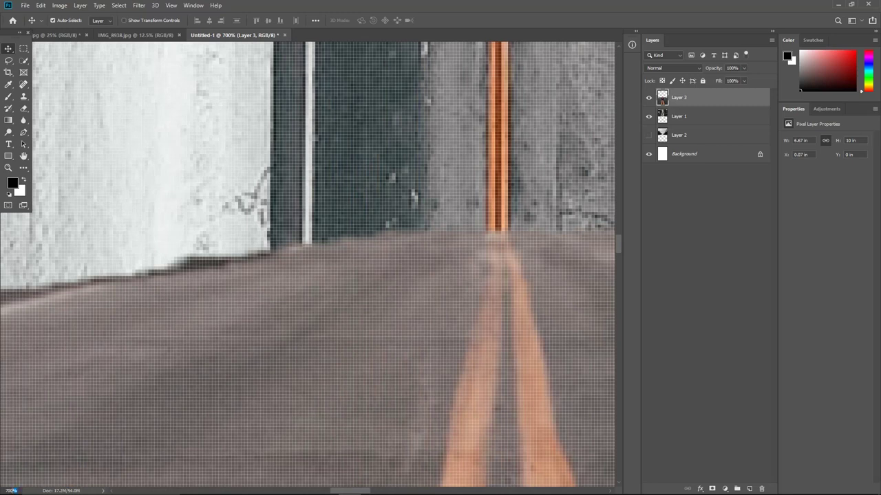
text(25)
key(Return)
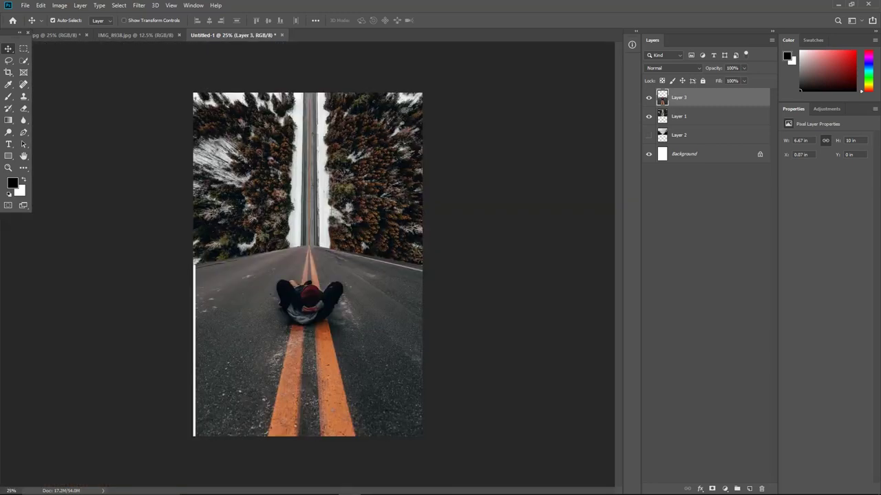
Scale the portrait road layer up proportionally to about 8.99 by 13.49 in and reposition it under the aerial road.
key(ctrl+t)
drag(424, 93, 456, 43)
mouse_move(359, 316)
mouse_down()
mouse_move(356, 339)
mouse_move(347, 340)
mouse_move(345, 317)
mouse_up()
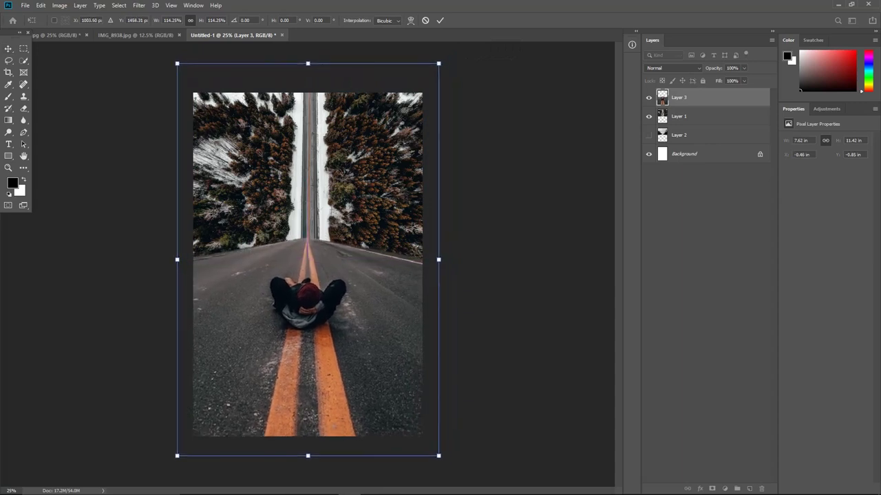
drag(439, 63, 440, 60)
key(Return)
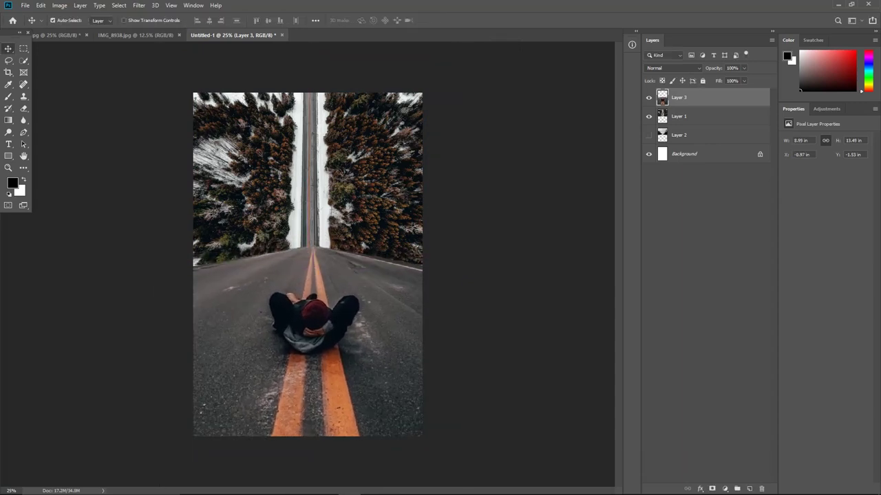
drag(356, 319, 351, 329)
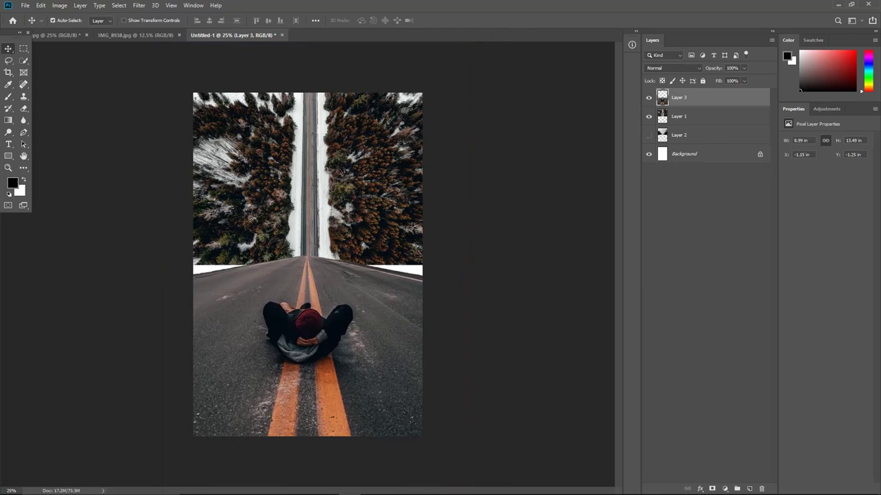
Align the enlarged road's yellow lines with the aerial centre line at 700% zoom, overlapping the aerial edge, and deselect the layer.
click(11, 490)
text(700)
key(Return)
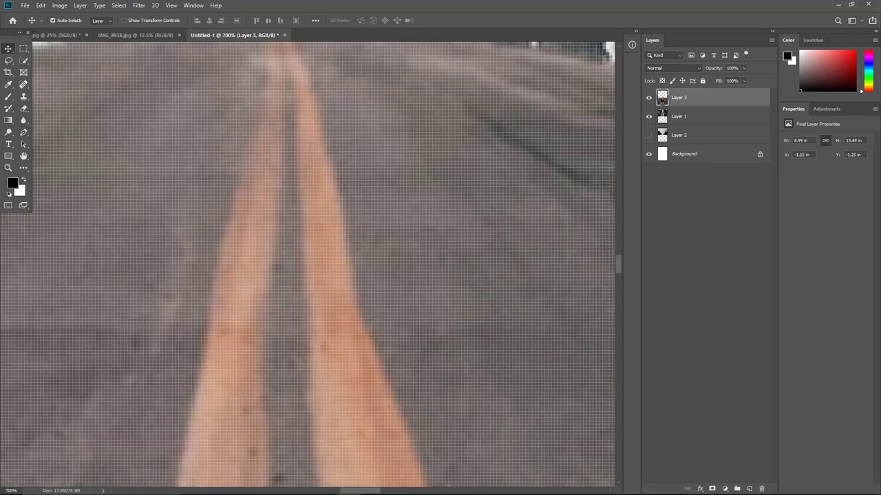
scroll(307, 264, up, 3)
drag(307, 264, 375, 274)
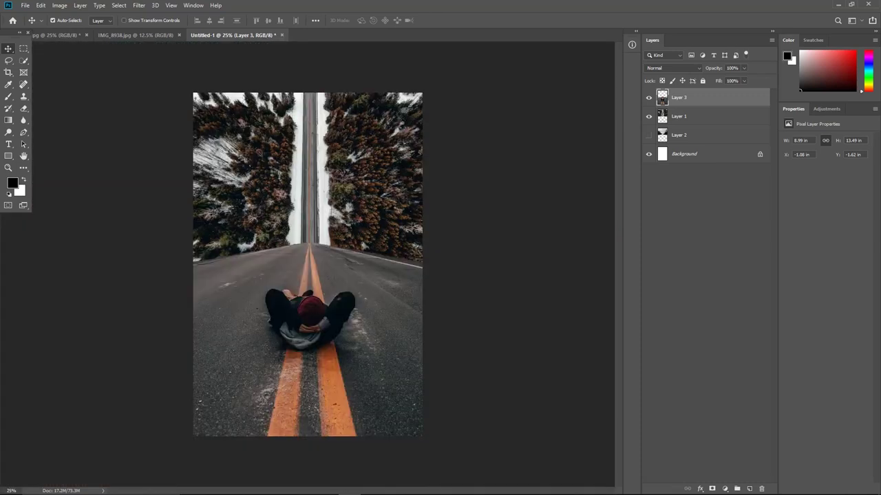
click(23, 48)
click(9, 48)
click(110, 159)
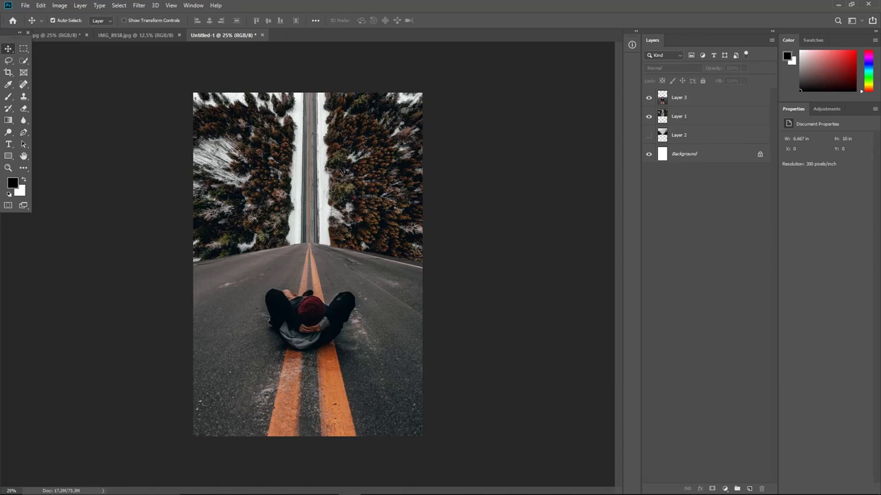
Add a Brightness/Contrast adjustment layer directly above the aerial layer and set its contrast to -50.
click(709, 97)
click(708, 116)
click(826, 109)
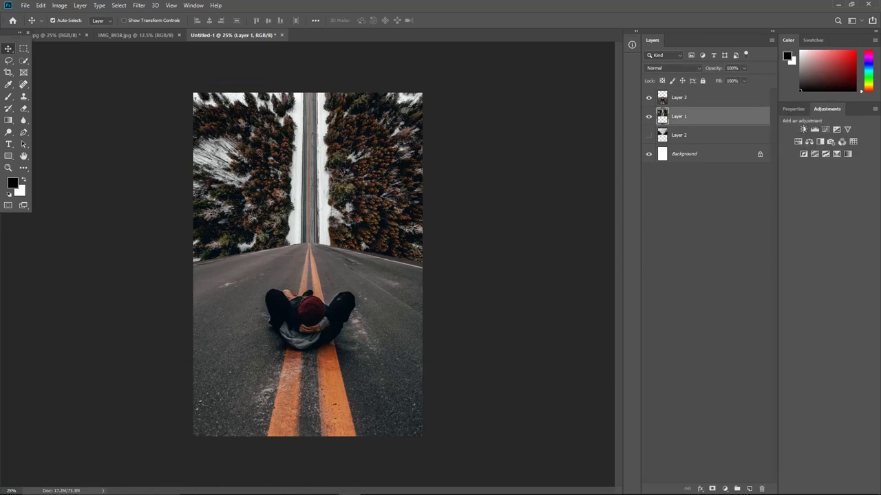
click(803, 129)
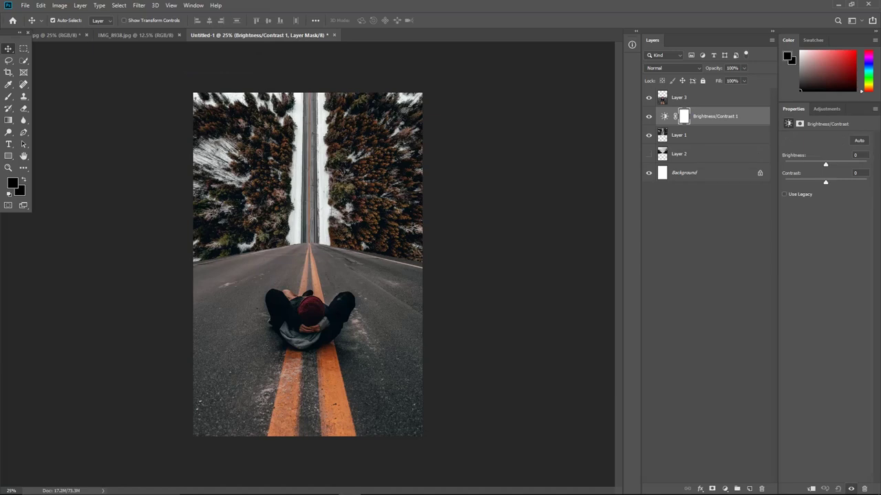
drag(820, 182, 784, 181)
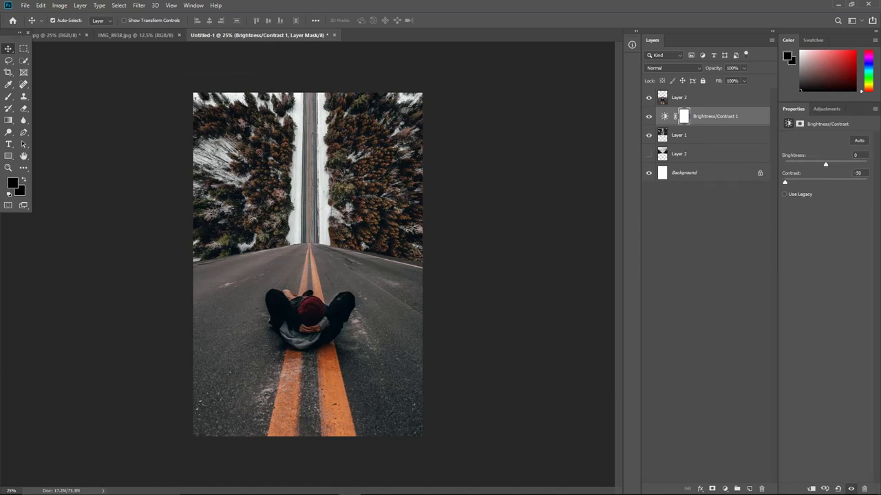